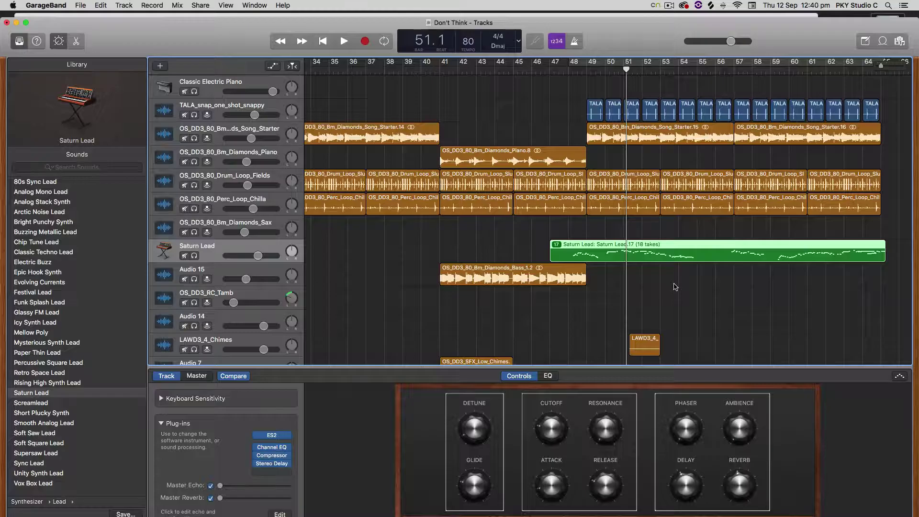
# Switch to Chrome, examine the AnswerThePublic question wheel for garageband, and open the search for "garageband how to cut a section"
pyautogui.hotkey('ctrl', 'Up')
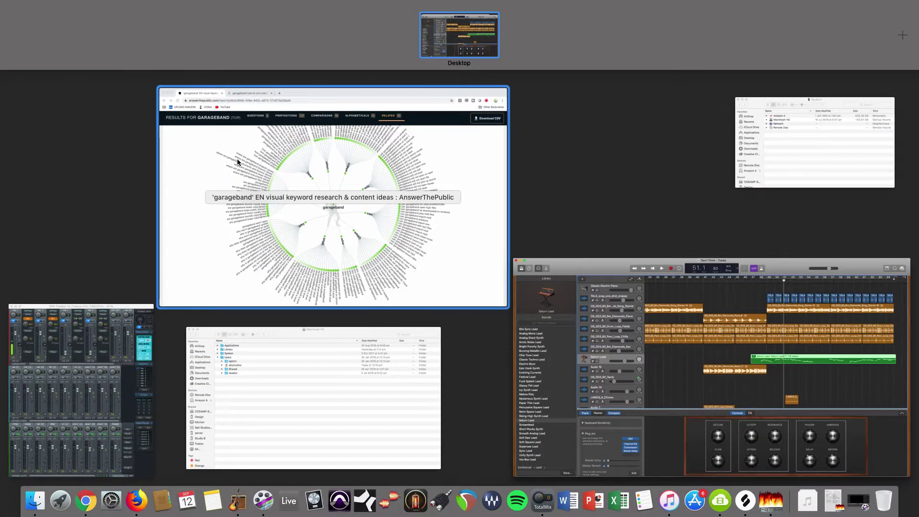
pyautogui.click(238, 163)
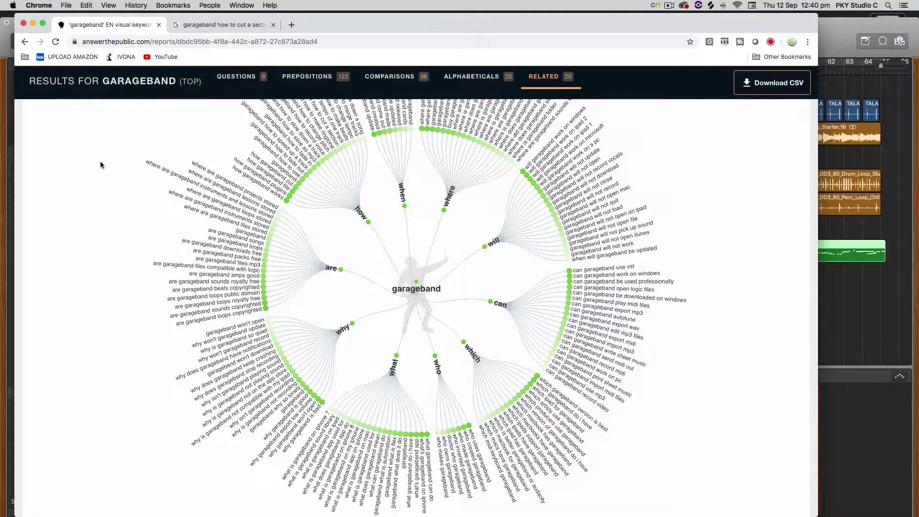
pyautogui.scroll(5, 197, 147)
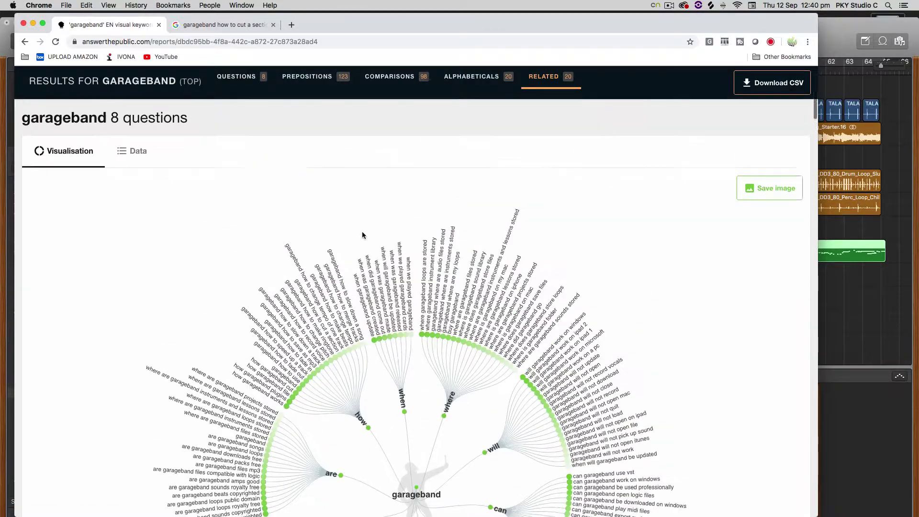
pyautogui.scroll(1, 493, 167)
pyautogui.scroll(-5, 167, 273)
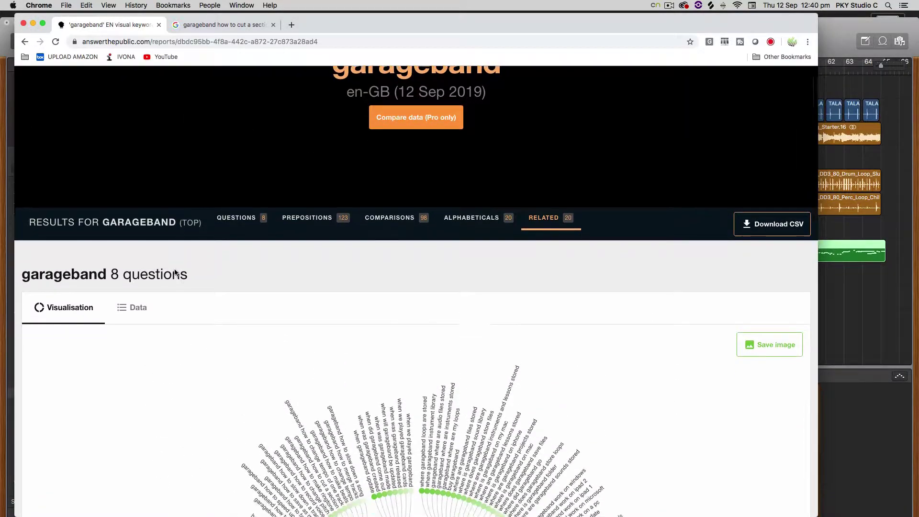
pyautogui.scroll(-3, 231, 335)
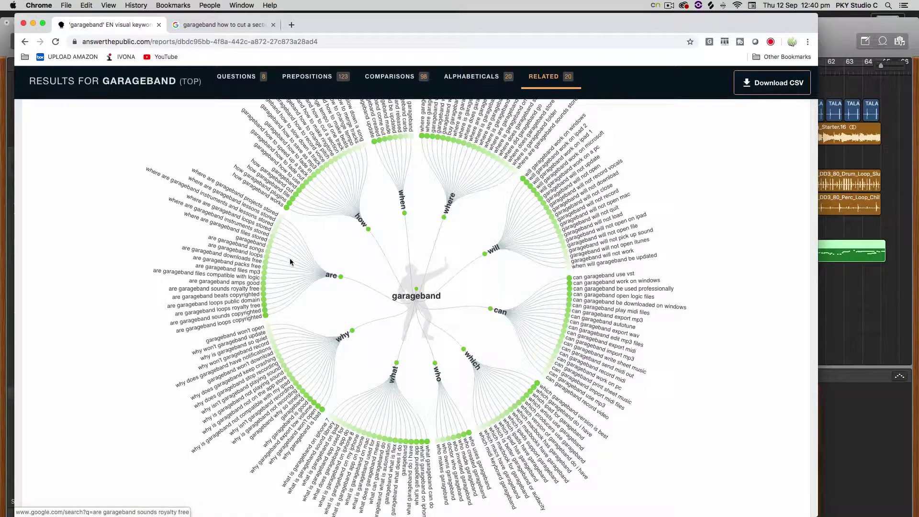
pyautogui.scroll(1, 293, 240)
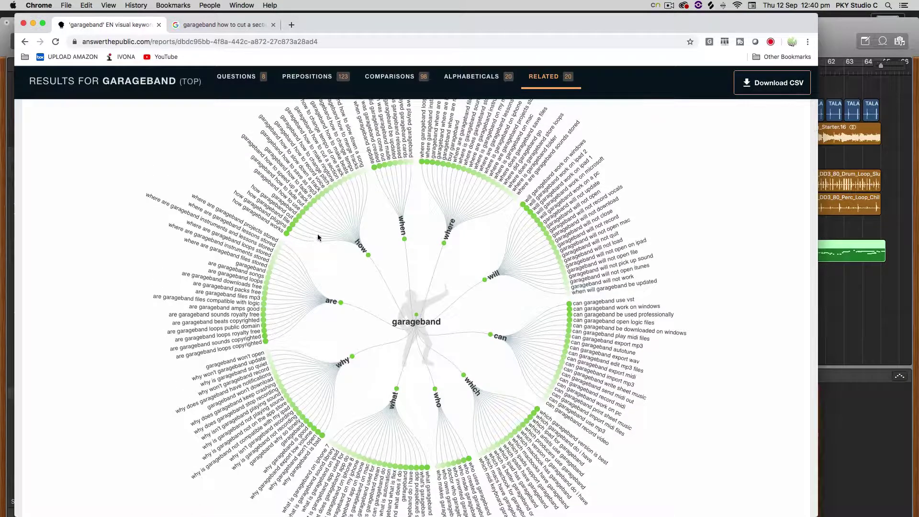
pyautogui.click(334, 176)
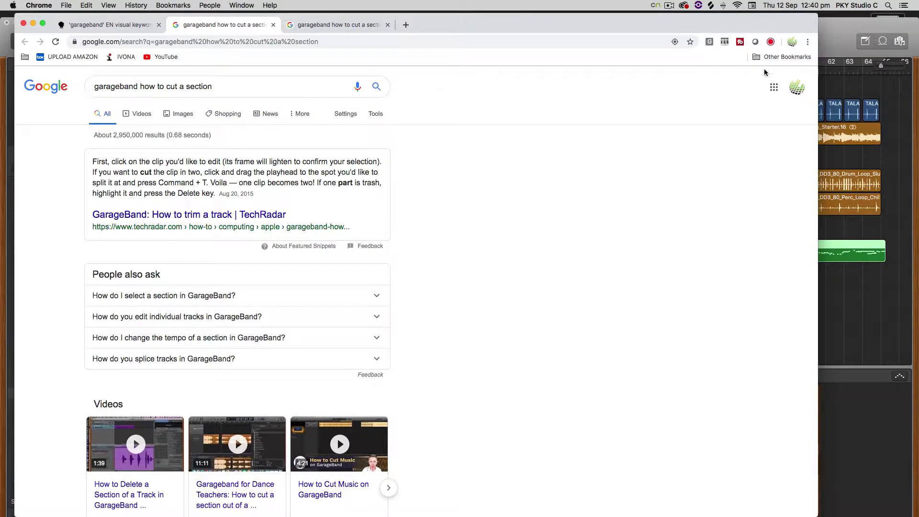
# Switch back to GarageBand and split the region on the OS_DD3_80_Bm_Diamonds_Piano track at bar 45
pyautogui.click(831, 27)
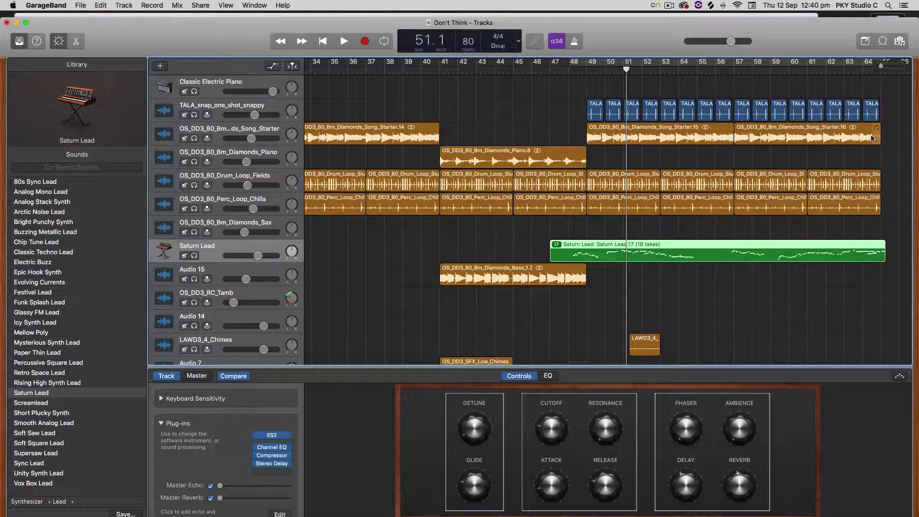
pyautogui.click(545, 155)
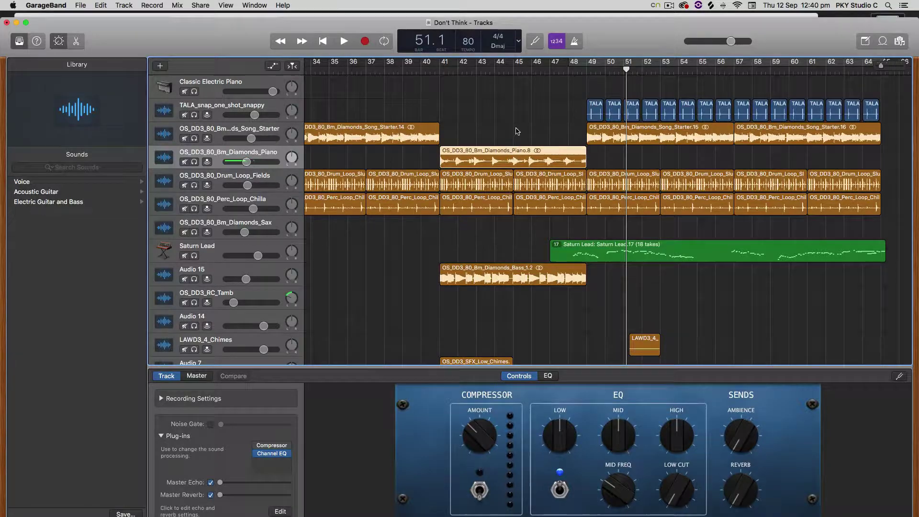
pyautogui.hscroll(-3, 549, 120)
pyautogui.click(564, 70)
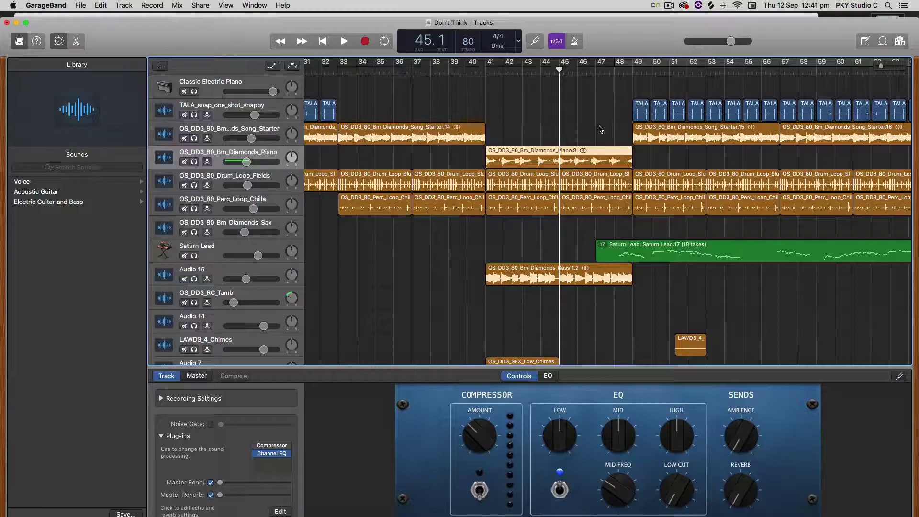
pyautogui.moveTo(557, 70); pyautogui.dragTo(540, 70)
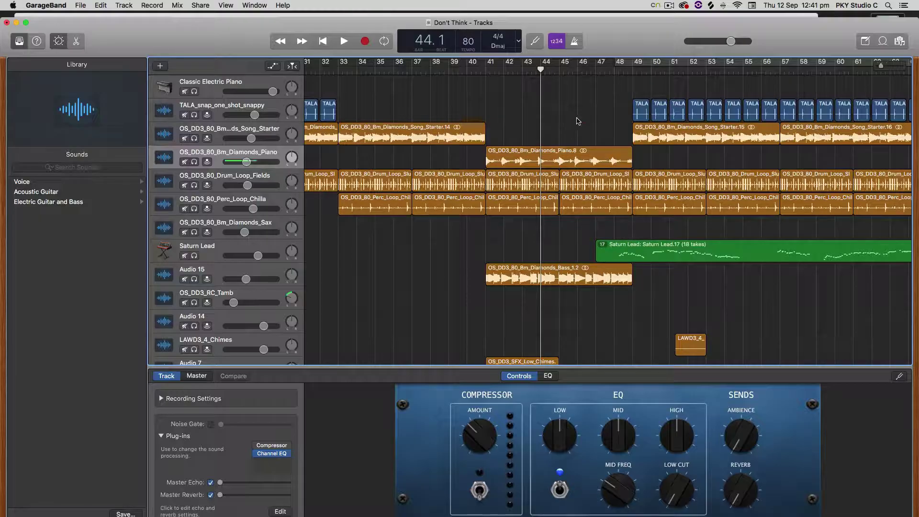
pyautogui.hscroll(-1, 579, 126)
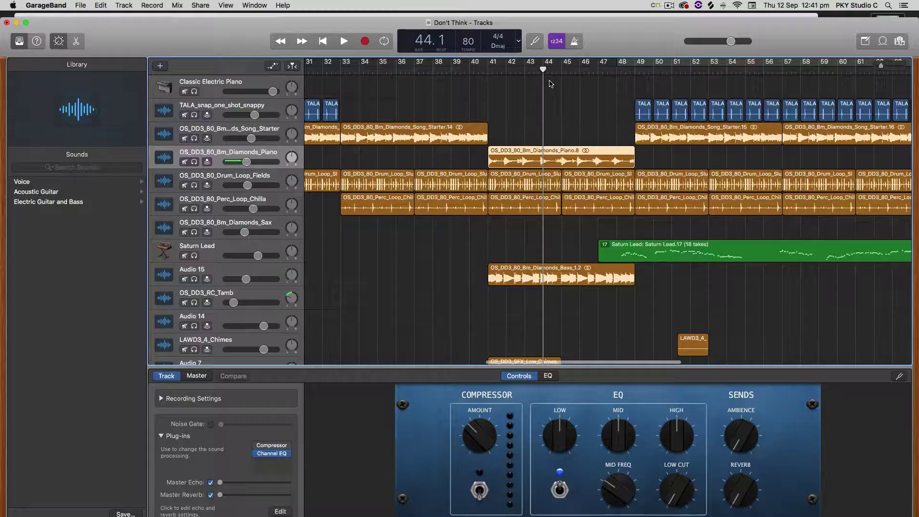
pyautogui.moveTo(542, 70); pyautogui.dragTo(561, 70)
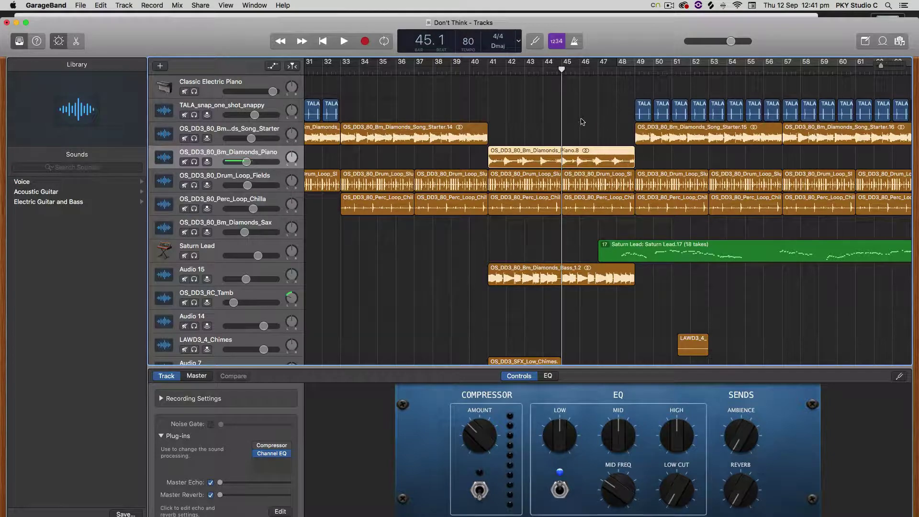
pyautogui.click(580, 118)
pyautogui.moveTo(583, 122); pyautogui.dragTo(599, 154)
pyautogui.press('super+t')
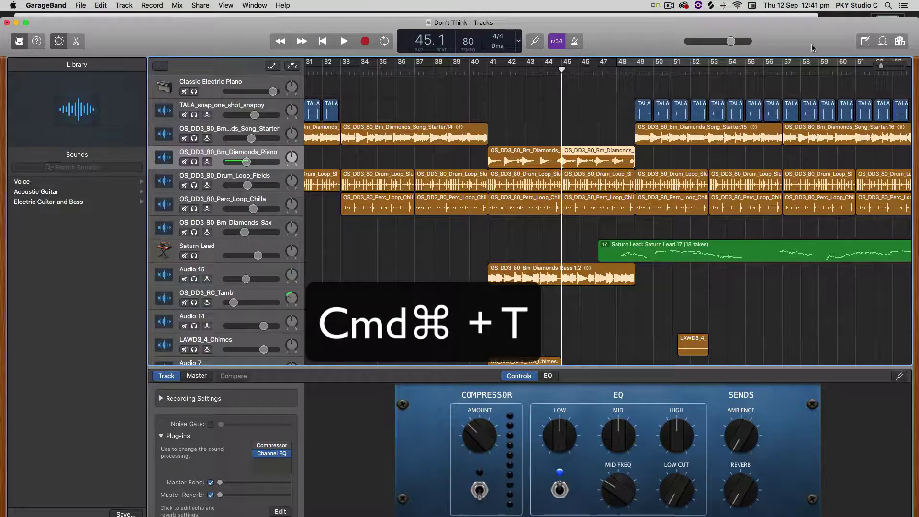
# Shorten the end of the piano piece before bar 45 by about one bar
pyautogui.moveTo(883, 67); pyautogui.dragTo(883, 67)
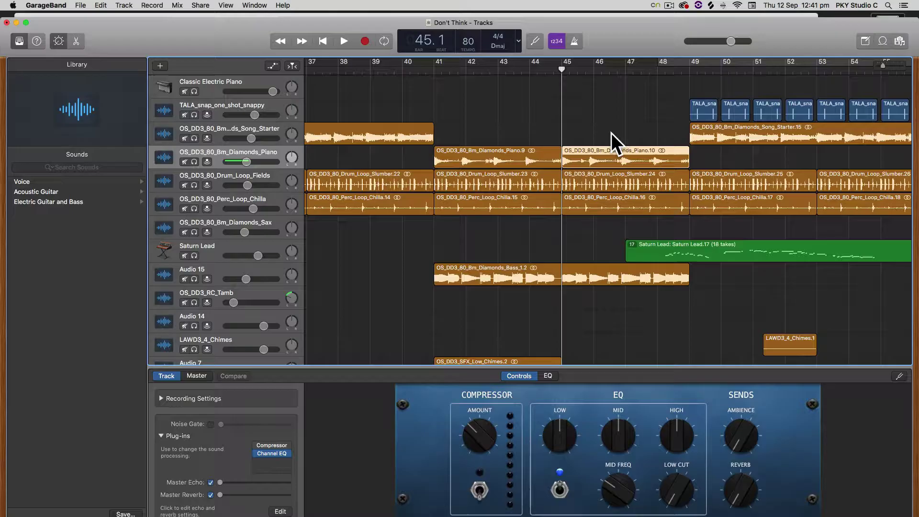
pyautogui.click(514, 125)
pyautogui.click(529, 151)
pyautogui.click(534, 126)
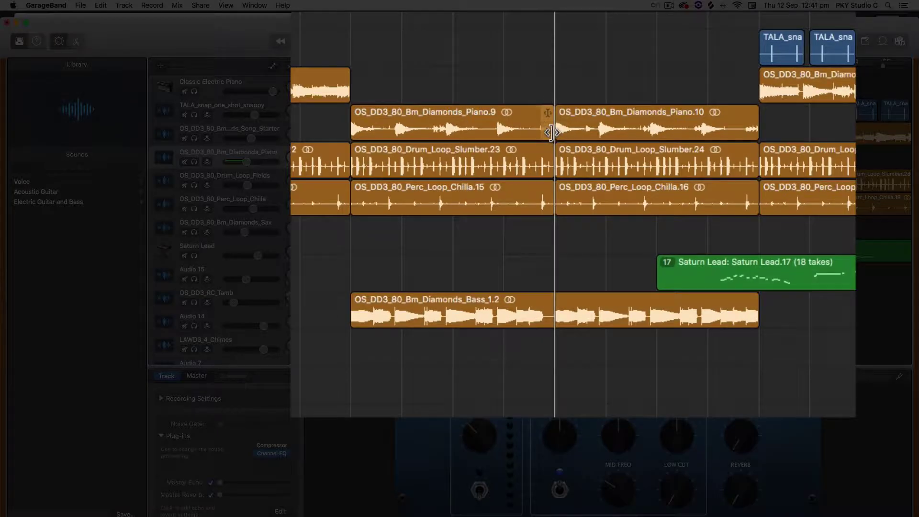
pyautogui.moveTo(549, 136); pyautogui.dragTo(497, 138)
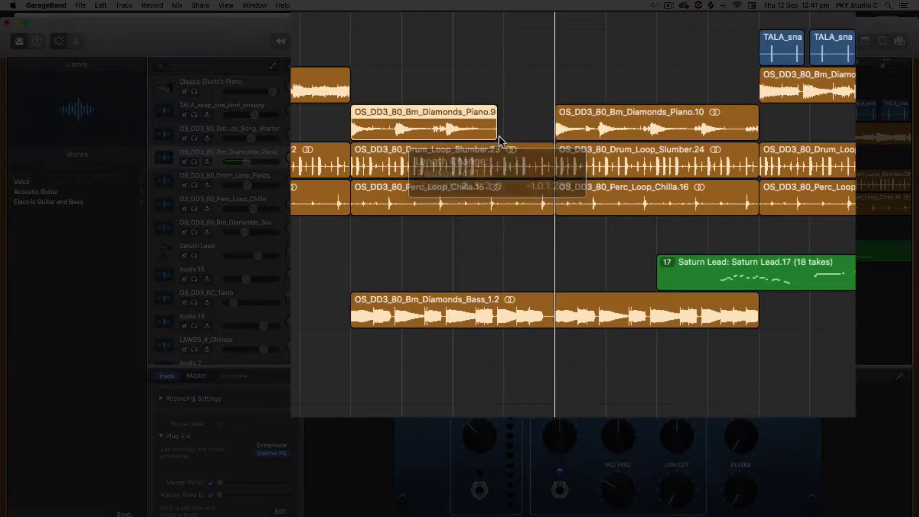
pyautogui.click(528, 82)
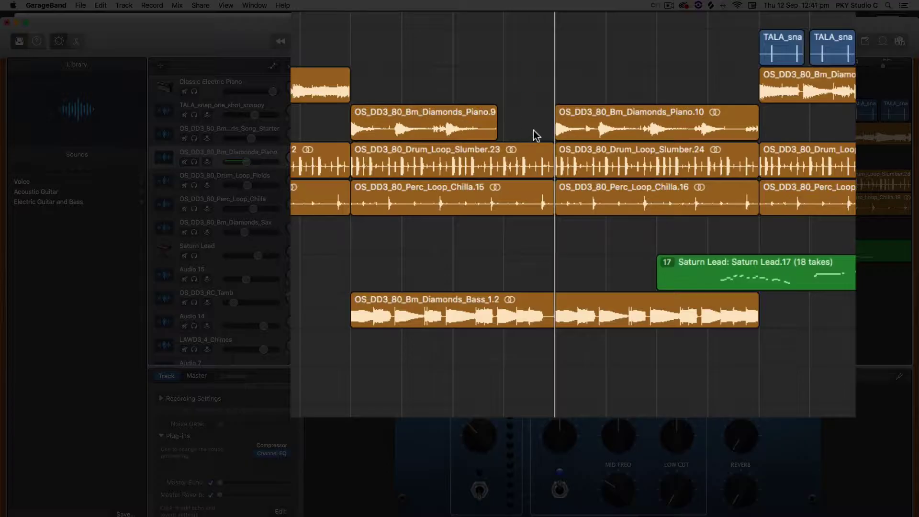
pyautogui.moveTo(330, 140); pyautogui.dragTo(781, 124)
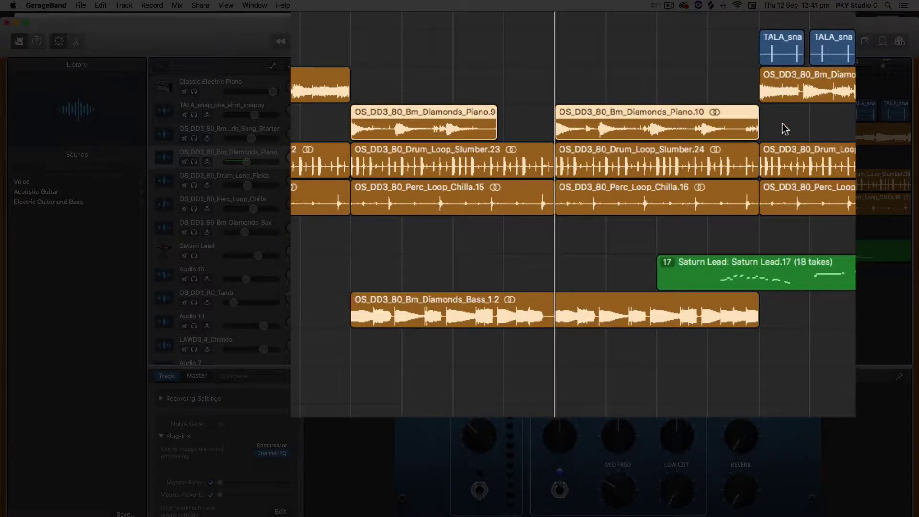
pyautogui.click(781, 123)
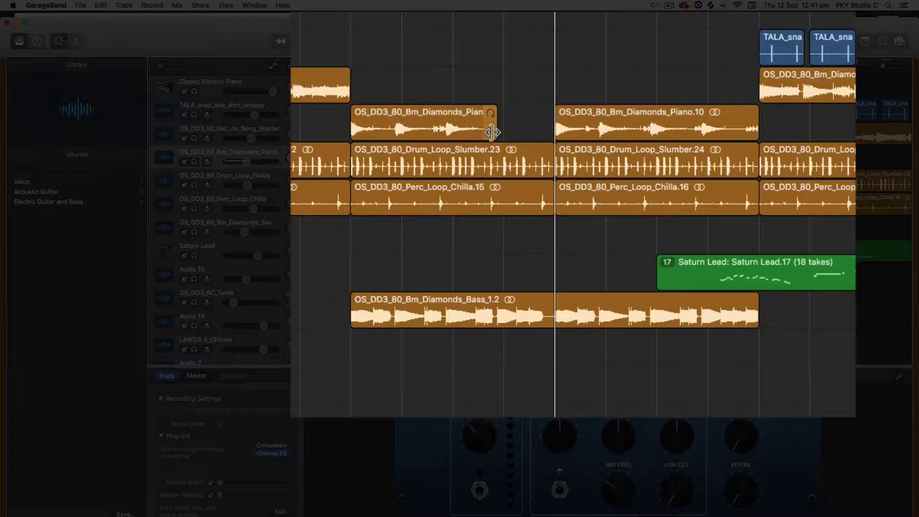
# Extend the first piano piece back to bar 45 and try adjusting the start edge of the second piece
pyautogui.moveTo(493, 134); pyautogui.dragTo(553, 134)
pyautogui.moveTo(601, 110); pyautogui.dragTo(557, 129)
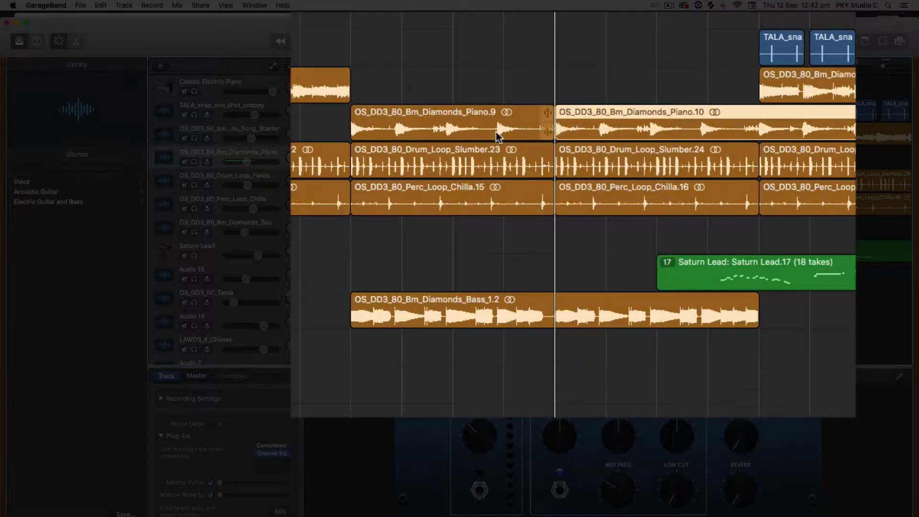
pyautogui.moveTo(558, 133); pyautogui.dragTo(598, 144)
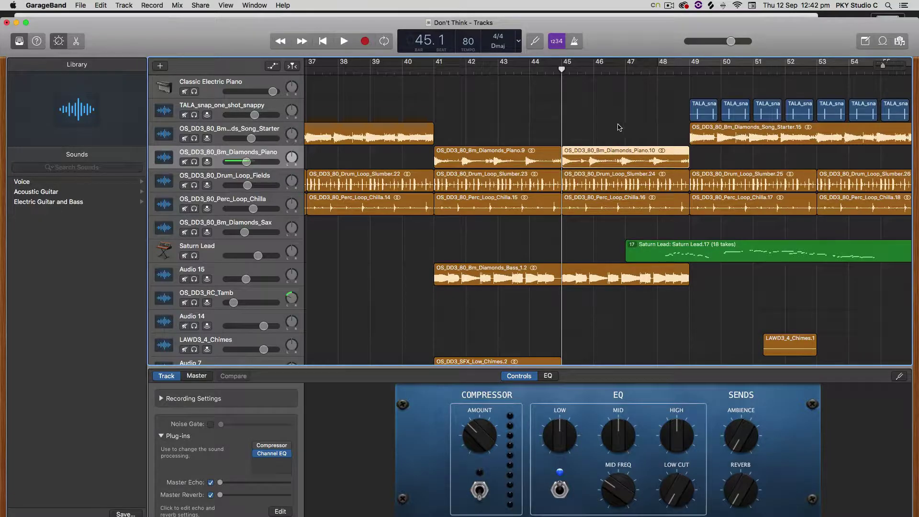
pyautogui.click(609, 125)
pyautogui.click(601, 149)
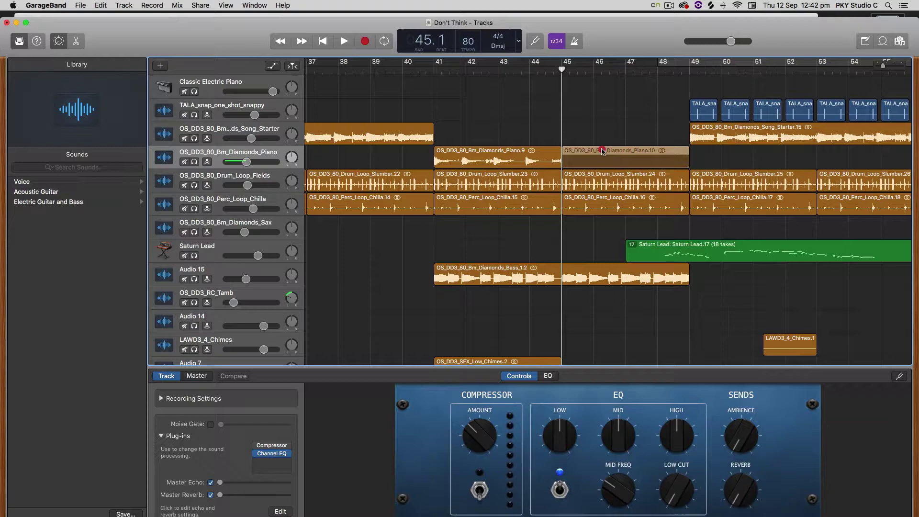
pyautogui.moveTo(565, 162)
pyautogui.mouseDown()
pyautogui.moveTo(587, 163)
pyautogui.moveTo(564, 163)
pyautogui.mouseUp()
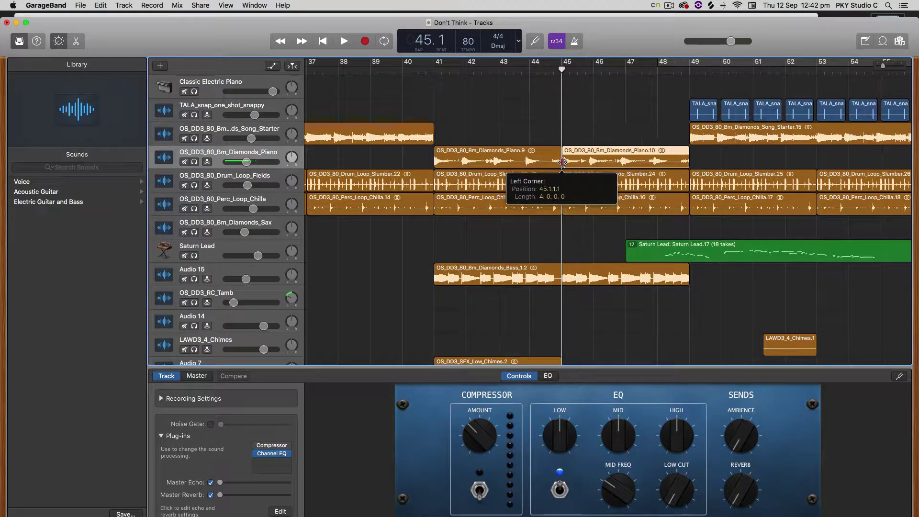
# Split the second piano piece at the playhead at bar 47
pyautogui.click(626, 62)
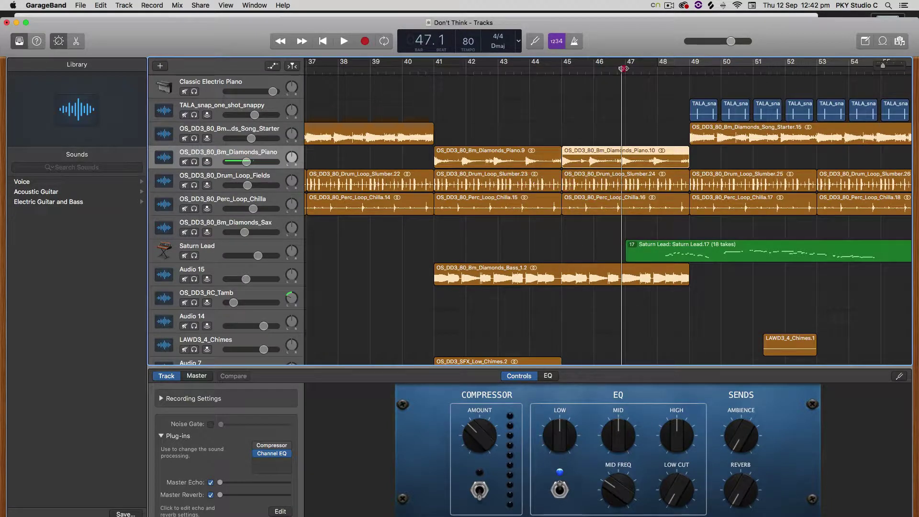
pyautogui.click(99, 5)
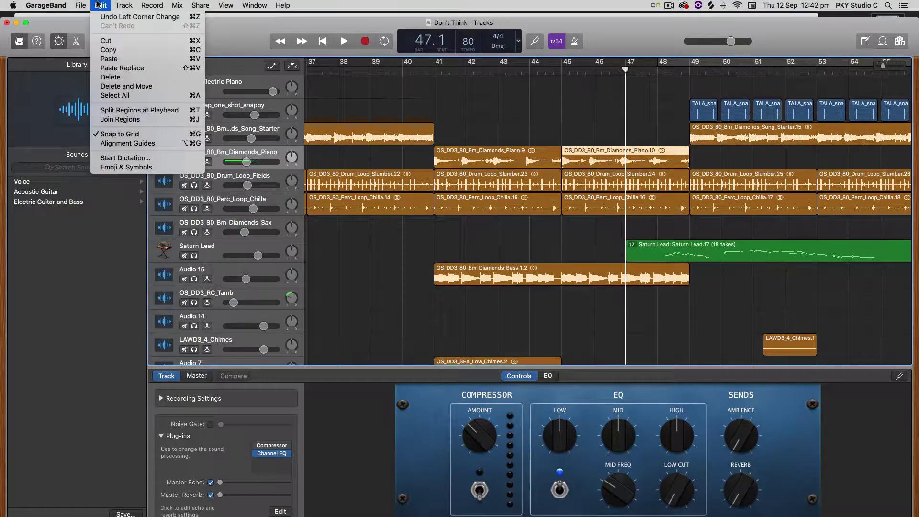
pyautogui.click(194, 112)
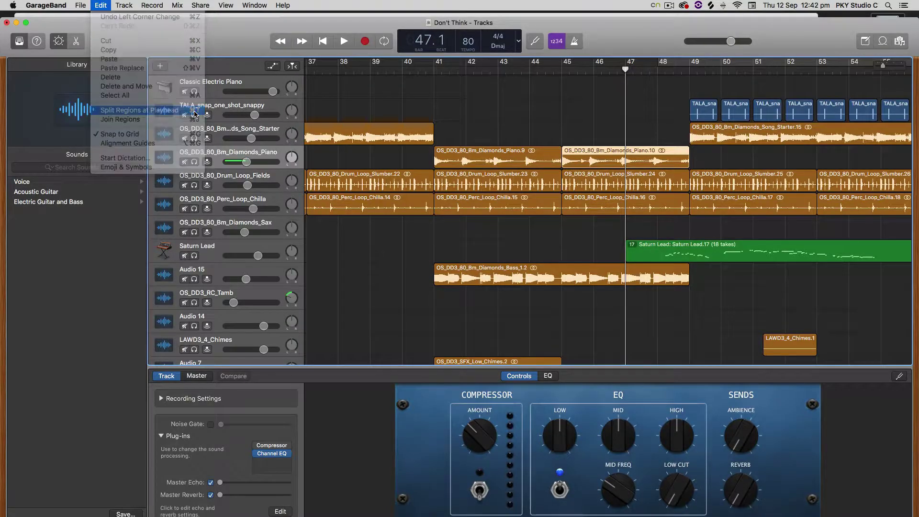
# Split the first piano piece at the playhead at bar 43
pyautogui.click(497, 67)
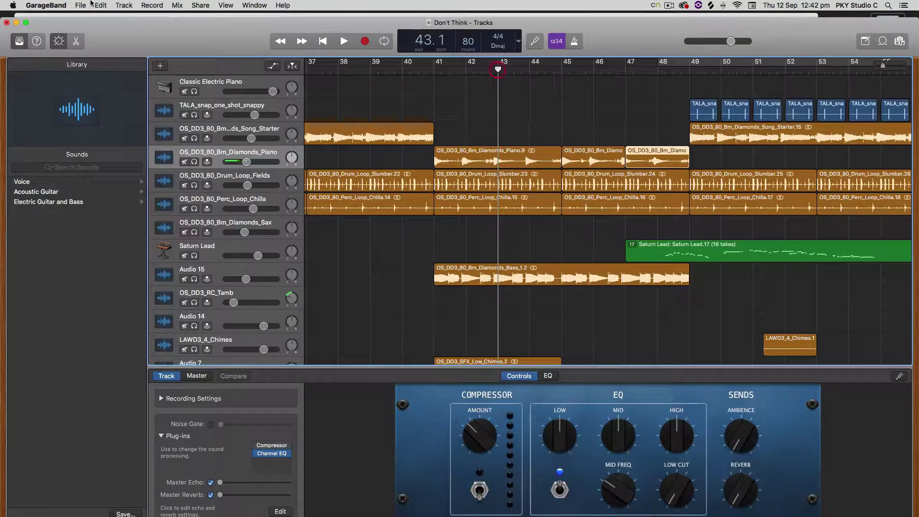
pyautogui.click(469, 153)
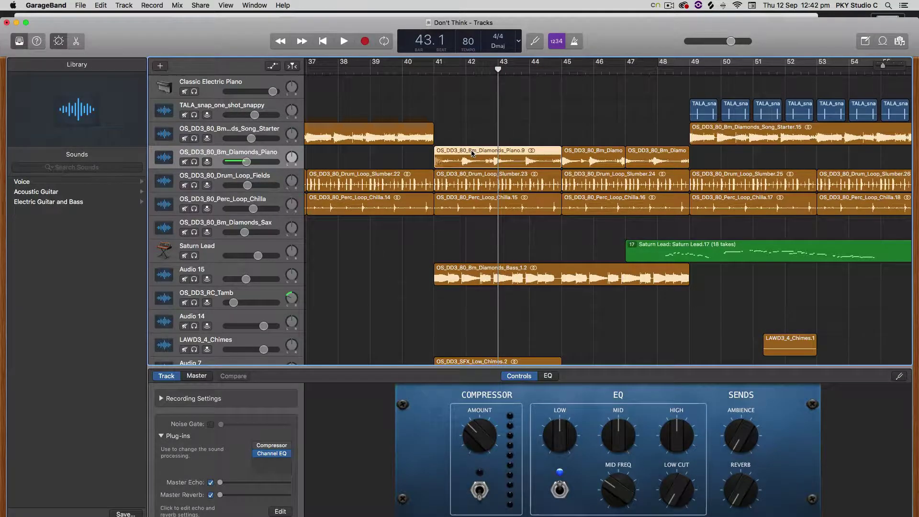
pyautogui.press('super+t')
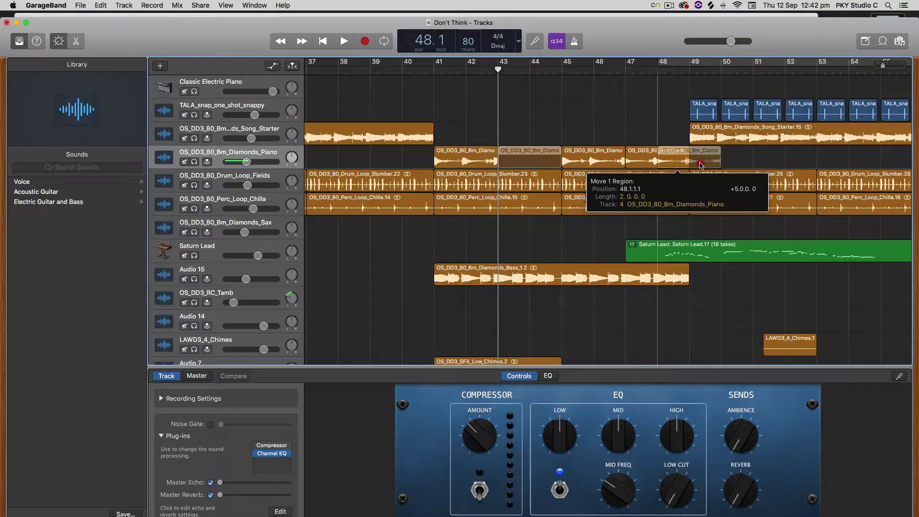
# Move the piano piece at bar 43 to about bar 50 and the piece at bar 45 to about bar 38
pyautogui.moveTo(522, 152); pyautogui.dragTo(744, 152)
pyautogui.click(577, 152)
pyautogui.moveTo(577, 152); pyautogui.dragTo(345, 152)
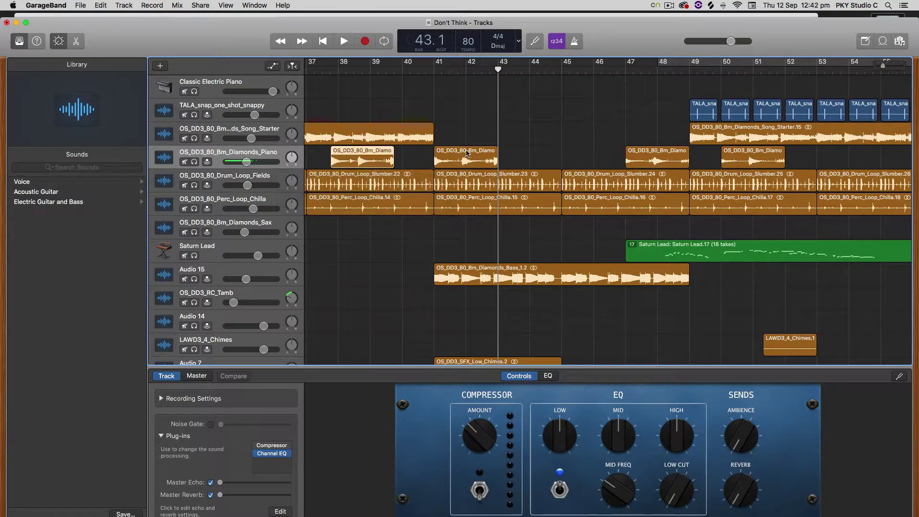
pyautogui.click(478, 155)
pyautogui.moveTo(496, 168)
pyautogui.mouseDown()
pyautogui.moveTo(525, 164)
pyautogui.moveTo(495, 165)
pyautogui.mouseUp()
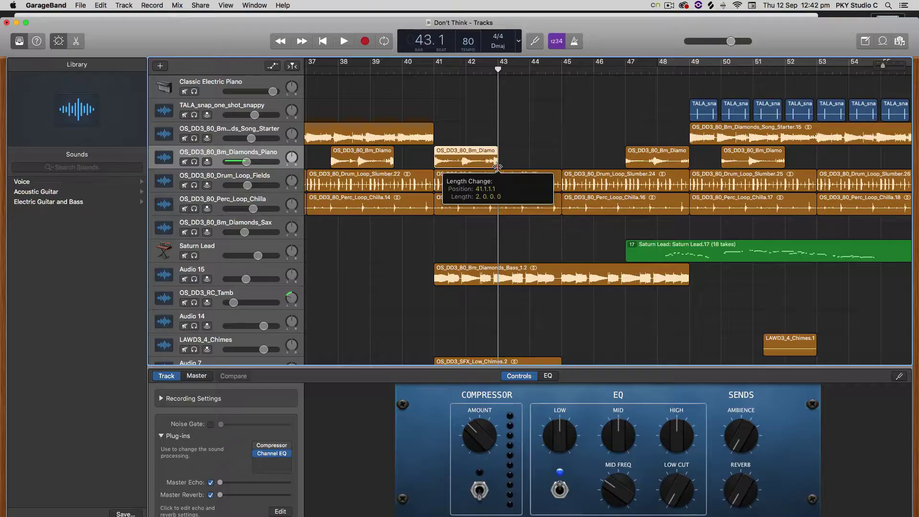
# Undo the piano piece moves and the splits at bars 43 and 47
pyautogui.press('super+z')
pyautogui.press('super+z')
pyautogui.press('super+z')
pyautogui.press('super+z')
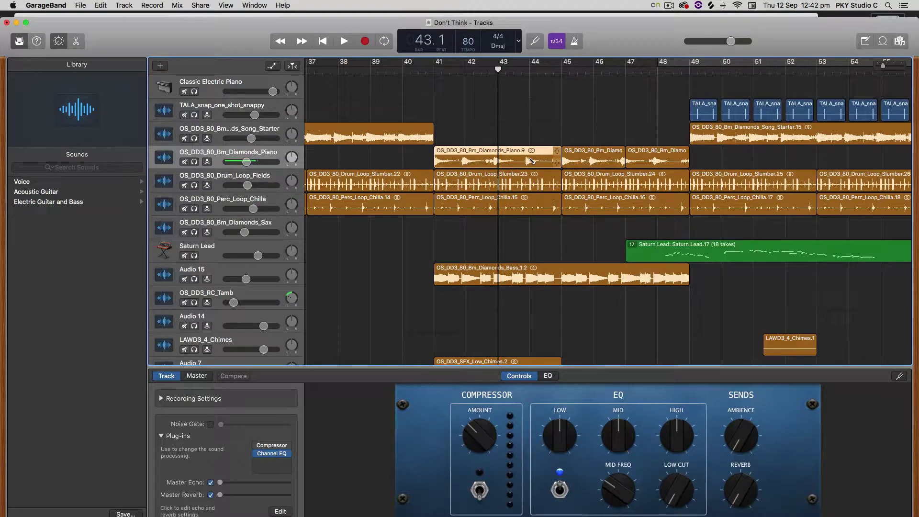
pyautogui.hscroll(5, 569, 229)
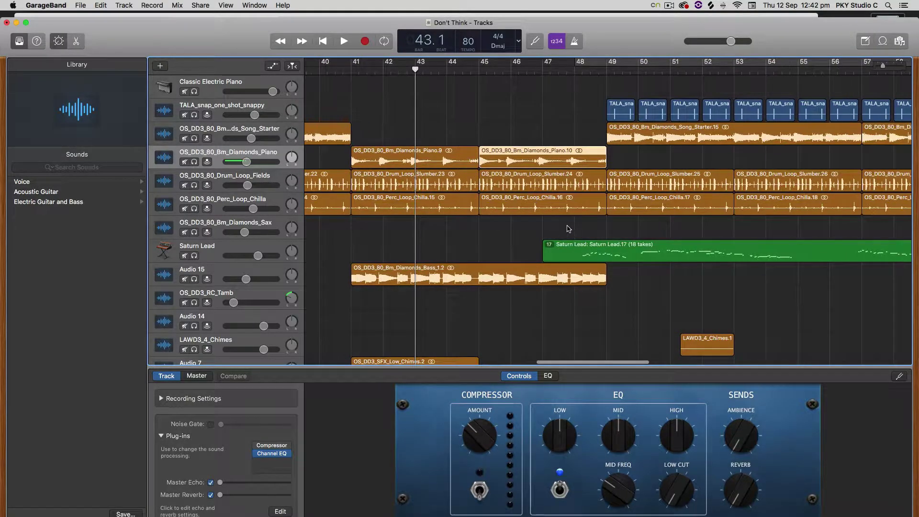
pyautogui.hscroll(10, 579, 227)
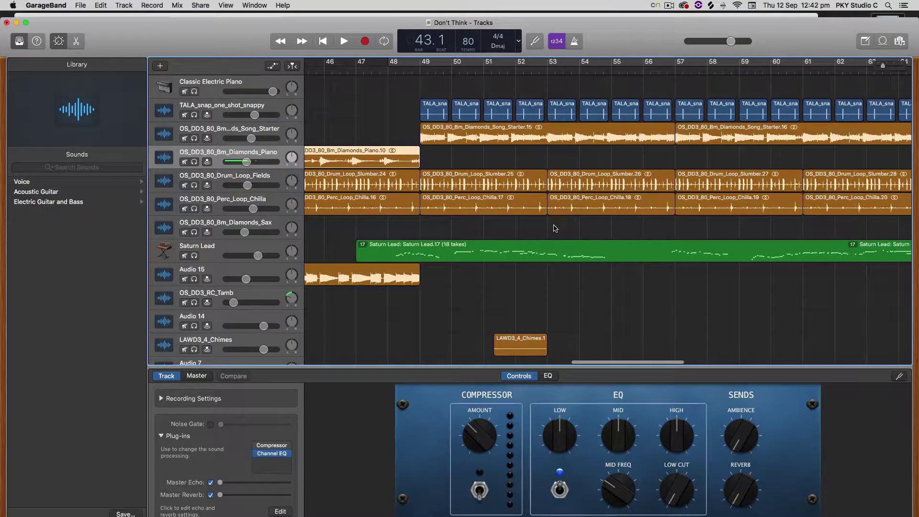
# Split the Saturn Lead region at bar 50, beat 2
pyautogui.hscroll(3, 539, 238)
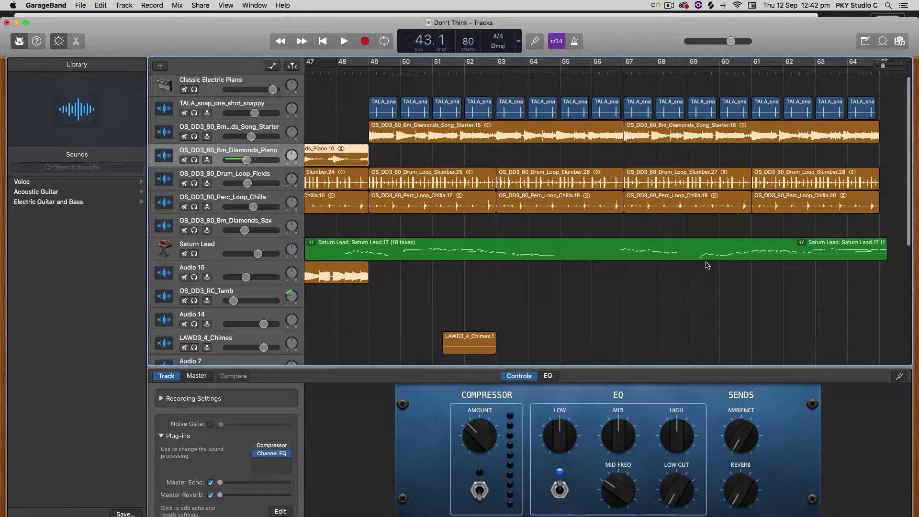
pyautogui.hscroll(-6, 501, 251)
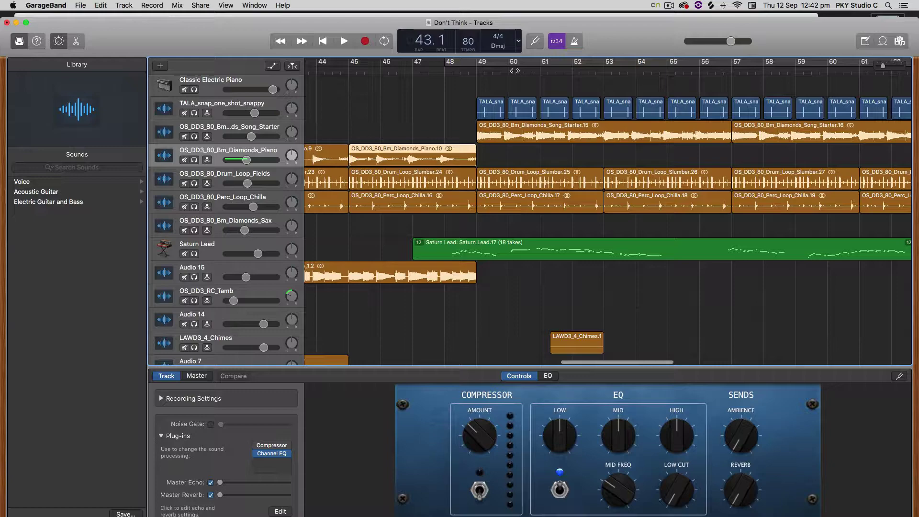
pyautogui.click(524, 69)
pyautogui.moveTo(884, 67); pyautogui.dragTo(889, 68)
pyautogui.hscroll(5, 841, 289)
pyautogui.hscroll(5, 840, 289)
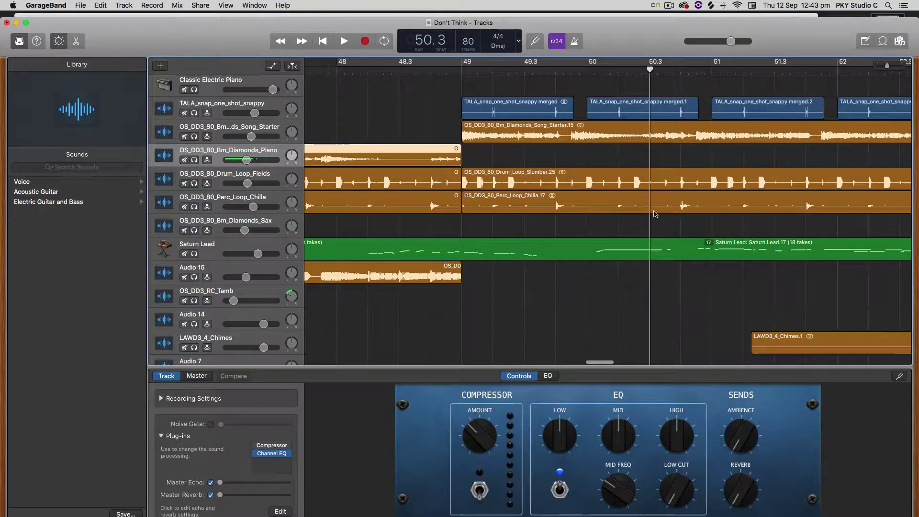
pyautogui.click(619, 230)
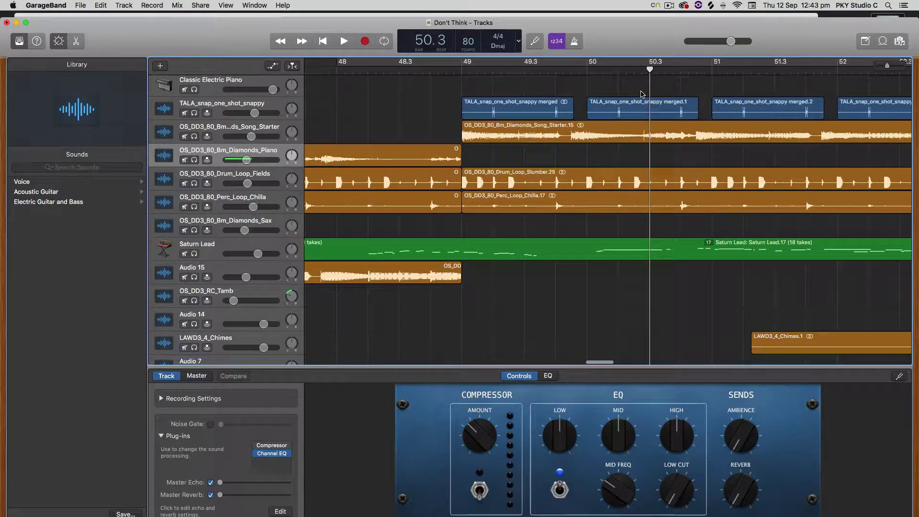
pyautogui.moveTo(650, 69); pyautogui.dragTo(618, 70)
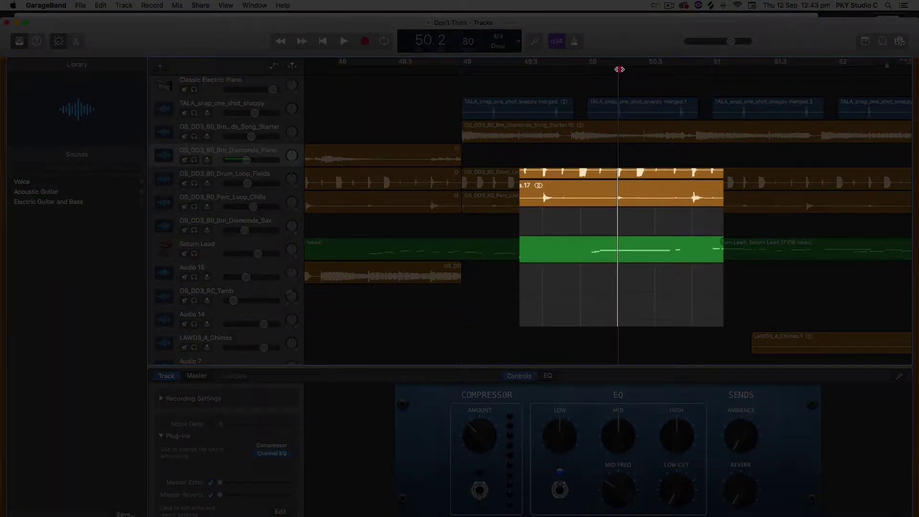
pyautogui.moveTo(619, 70)
pyautogui.mouseDown()
pyautogui.moveTo(648, 70)
pyautogui.moveTo(591, 70)
pyautogui.moveTo(683, 76)
pyautogui.moveTo(620, 70)
pyautogui.mouseUp()
pyautogui.click(660, 251)
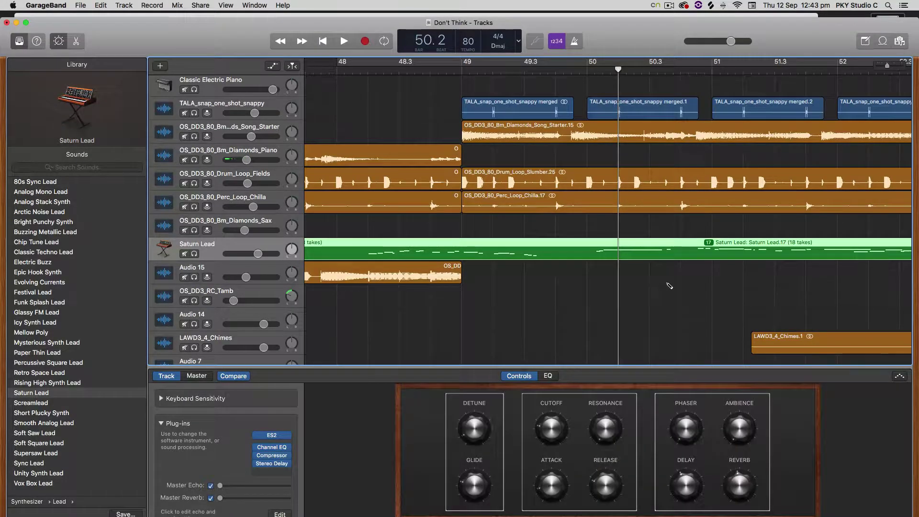
pyautogui.press('super+t')
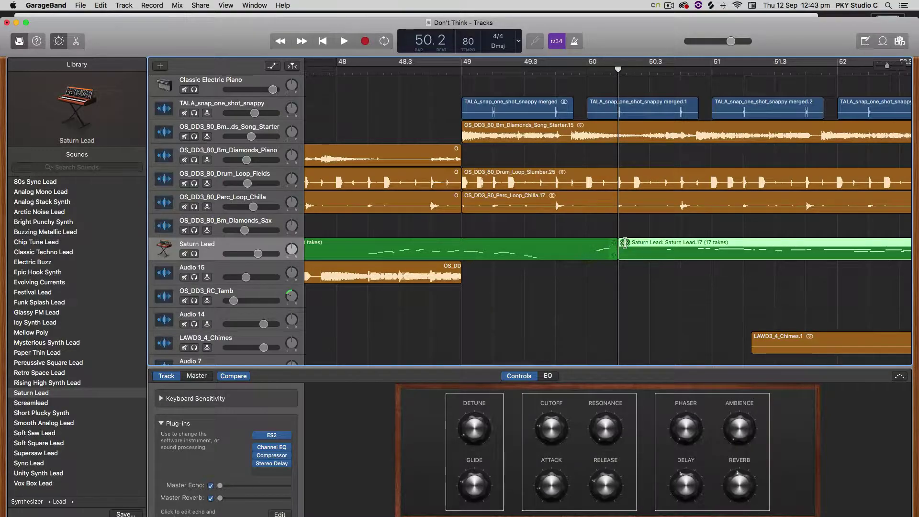
# Try adjusting the end of the first Saturn Lead piece at the split point
pyautogui.press('super+Right')
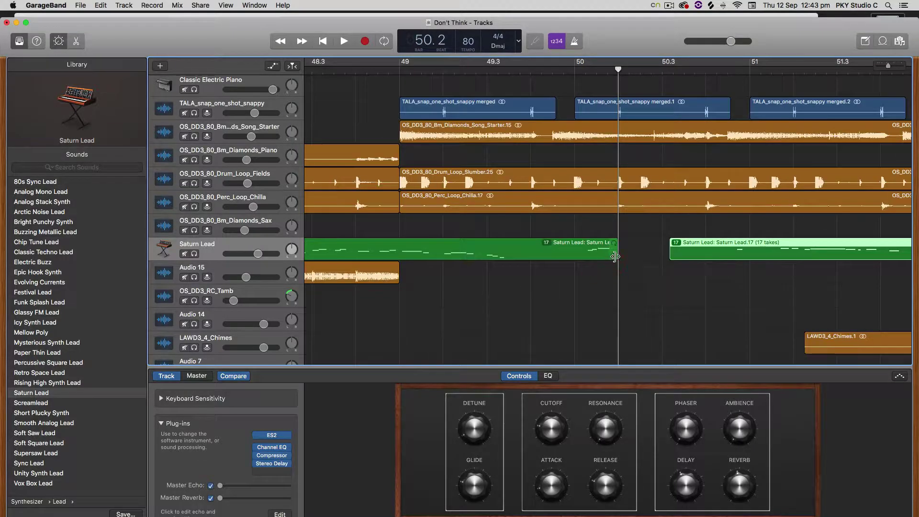
pyautogui.moveTo(617, 254)
pyautogui.mouseDown()
pyautogui.moveTo(717, 253)
pyautogui.moveTo(613, 257)
pyautogui.mouseUp()
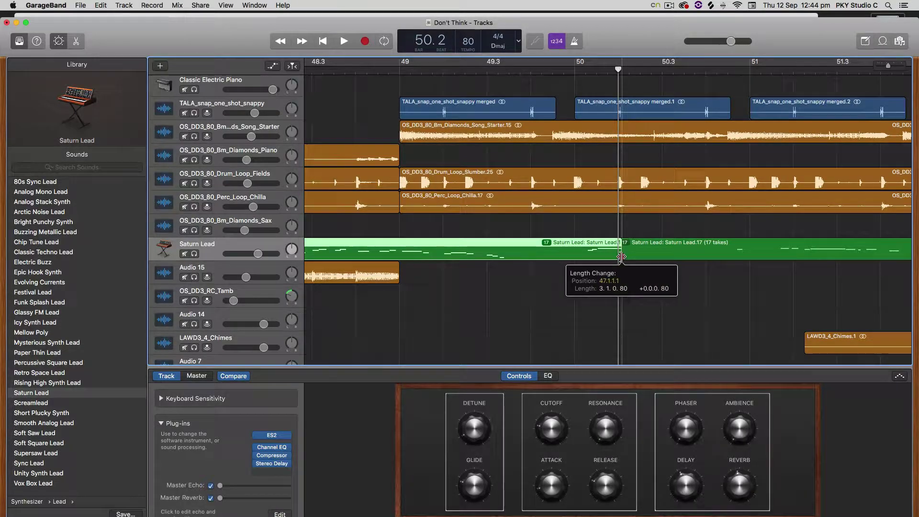
pyautogui.moveTo(621, 257); pyautogui.dragTo(617, 257)
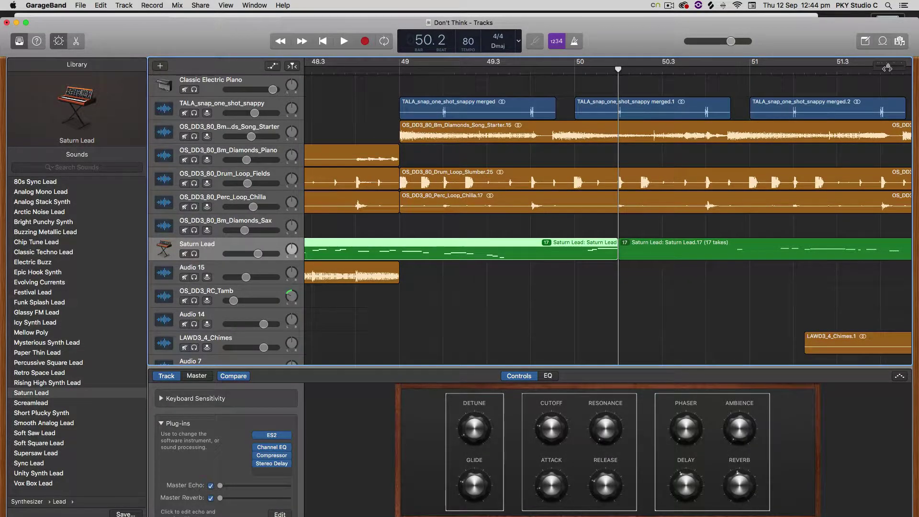
# Paste a copy of the first Saturn Lead piece on the same track at about bar 69
pyautogui.moveTo(887, 68); pyautogui.dragTo(879, 70)
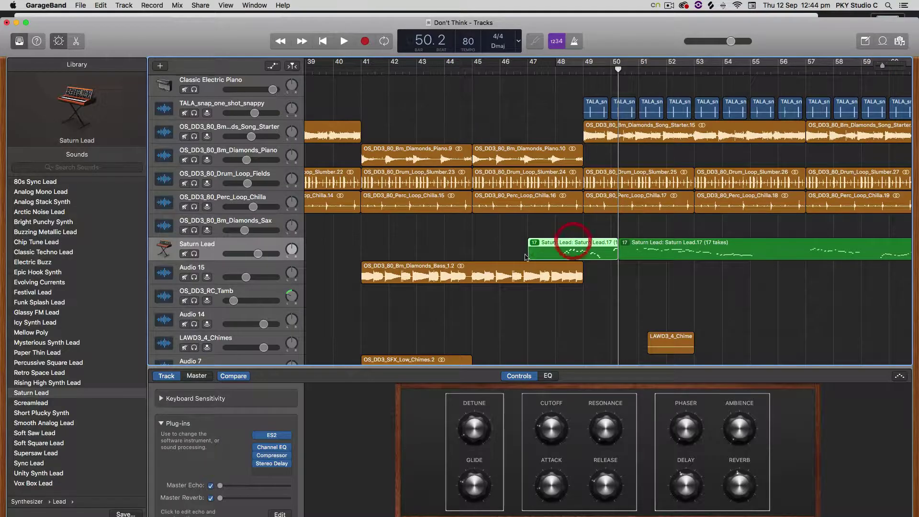
pyautogui.moveTo(528, 256); pyautogui.dragTo(559, 255)
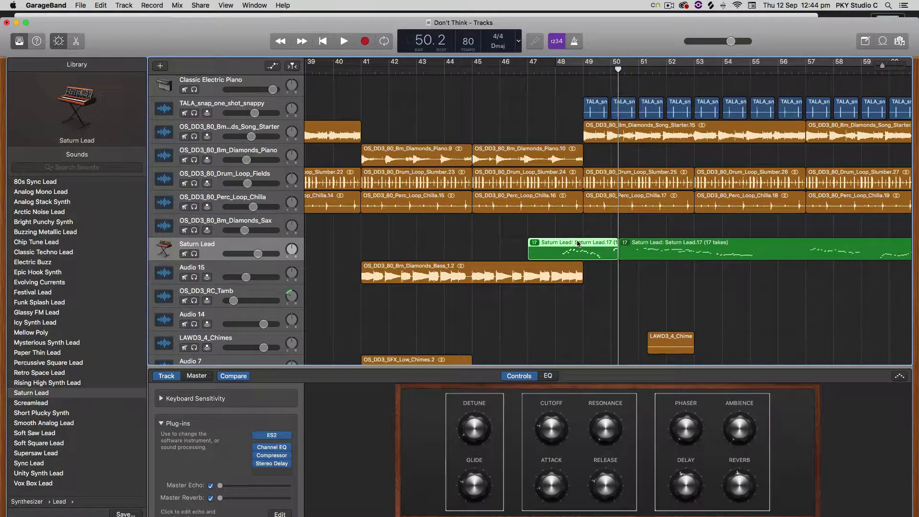
pyautogui.hscroll(10, 721, 248)
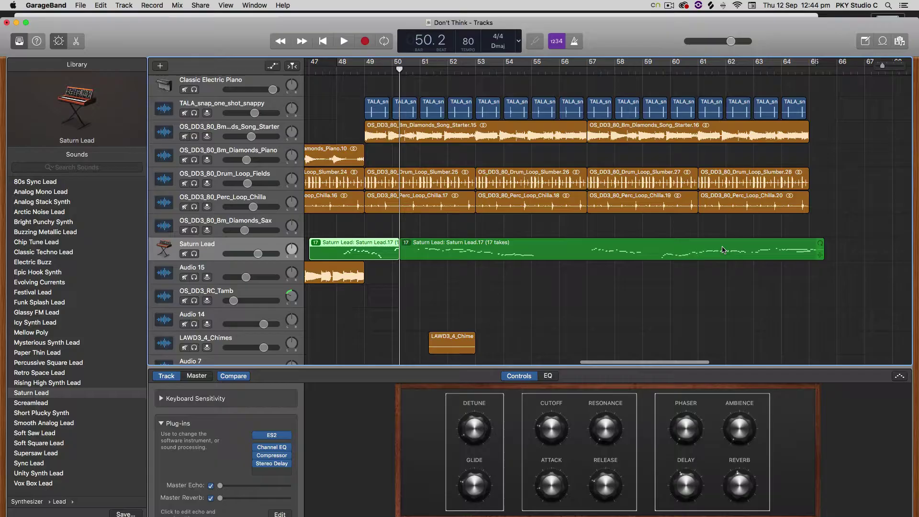
pyautogui.click(781, 70)
pyautogui.press('super+v')
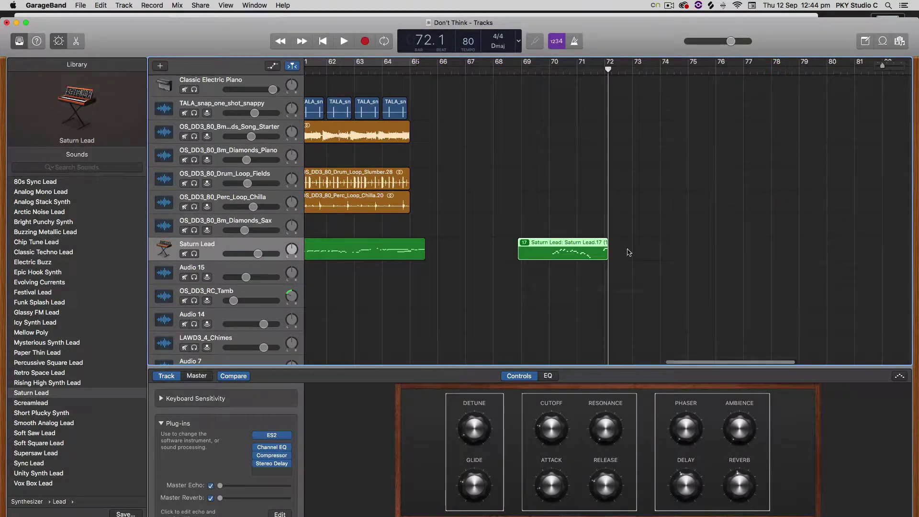
# Extend the end of the pasted Saturn Lead piece to about the middle of bar 72
pyautogui.moveTo(880, 66); pyautogui.dragTo(884, 67)
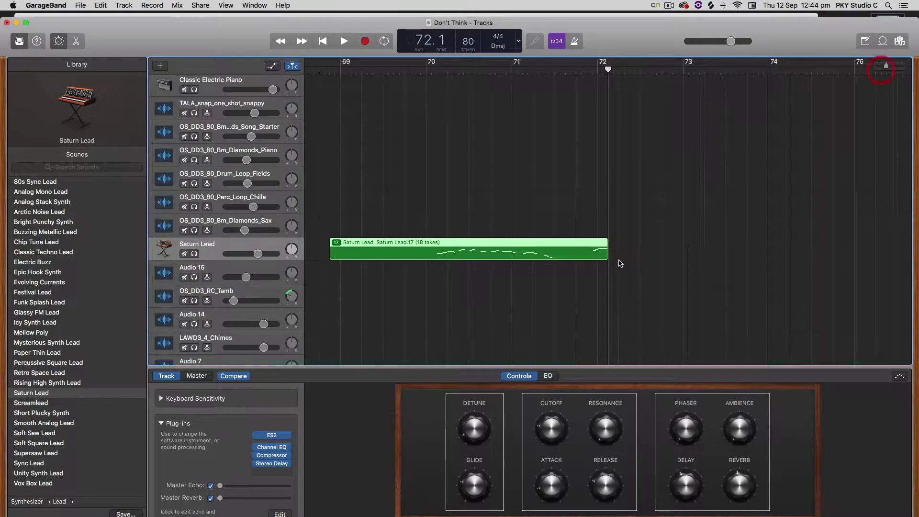
pyautogui.click(614, 250)
pyautogui.moveTo(605, 254); pyautogui.dragTo(641, 255)
# Add a Drummer track directly below the Classic Electric Piano track
pyautogui.hscroll(-20, 619, 248)
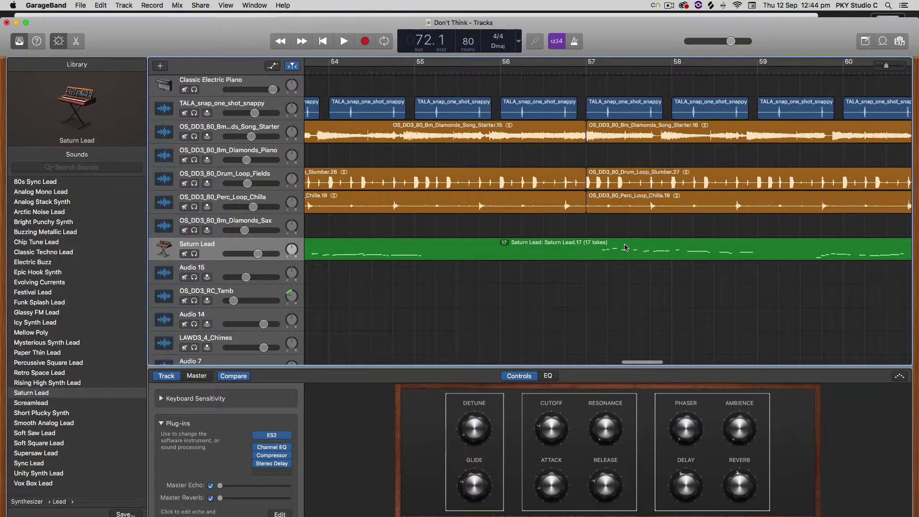
pyautogui.moveTo(888, 68); pyautogui.dragTo(882, 67)
pyautogui.hscroll(-20, 350, 112)
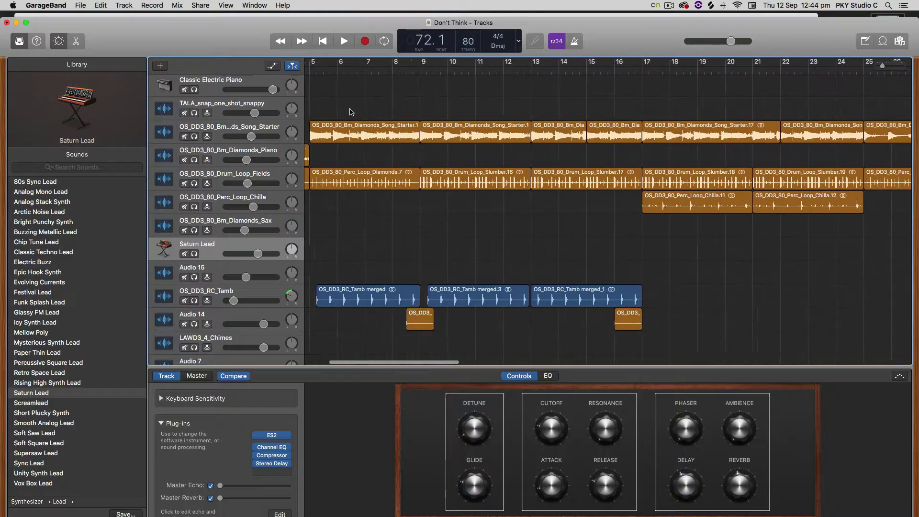
pyautogui.click(241, 83)
pyautogui.click(159, 65)
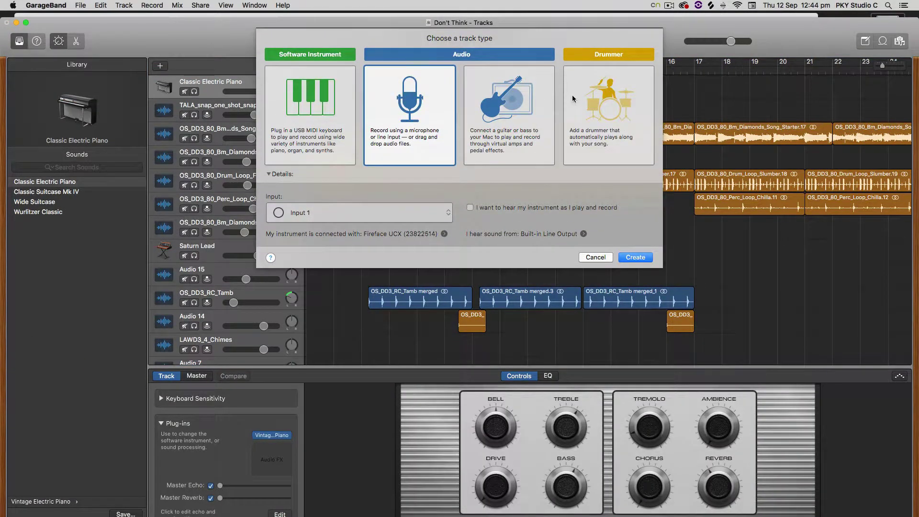
pyautogui.click(573, 99)
pyautogui.click(636, 218)
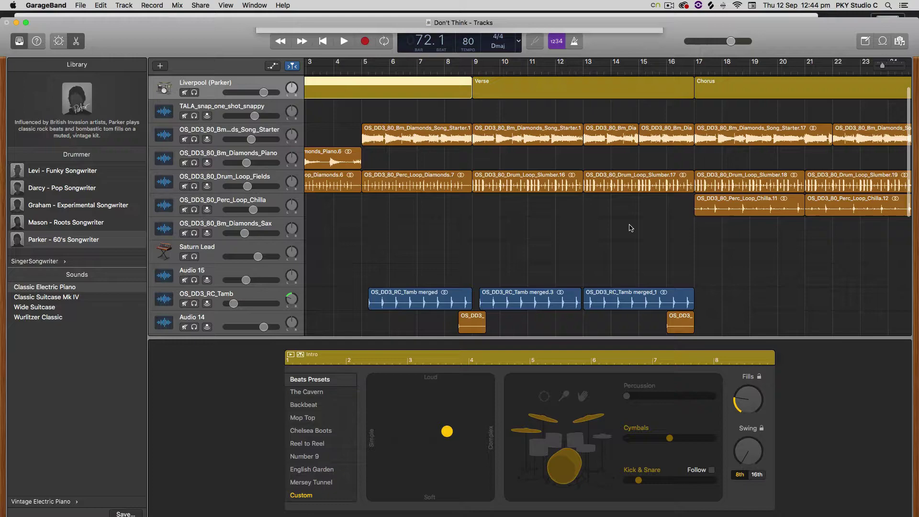
# Split the drummer's Intro region at bar 3
pyautogui.scroll(2, 529, 117)
pyautogui.hscroll(-3, 541, 120)
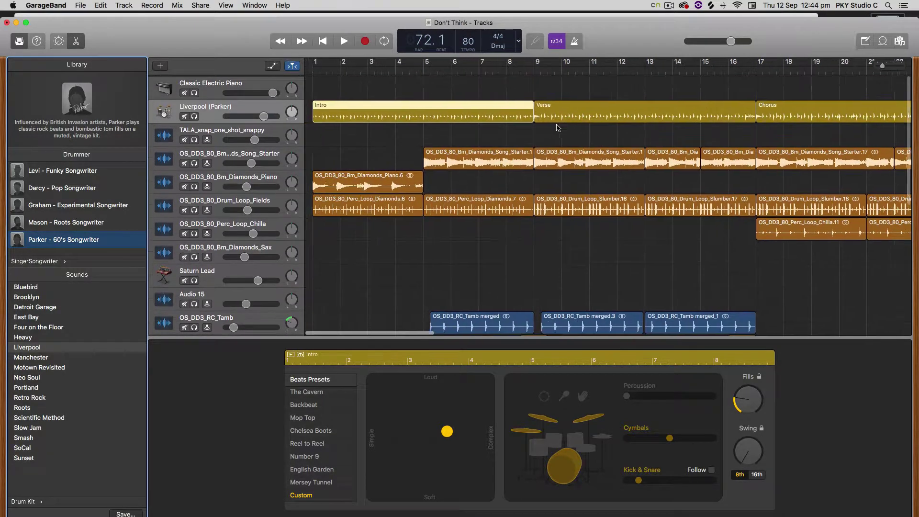
pyautogui.click(388, 71)
pyautogui.moveTo(356, 88); pyautogui.dragTo(375, 128)
pyautogui.moveTo(389, 71); pyautogui.dragTo(364, 71)
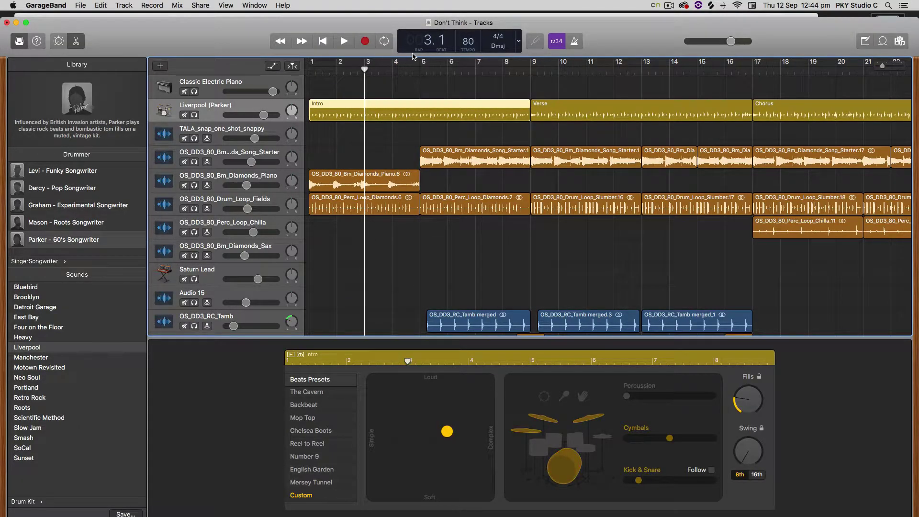
pyautogui.press('super+t')
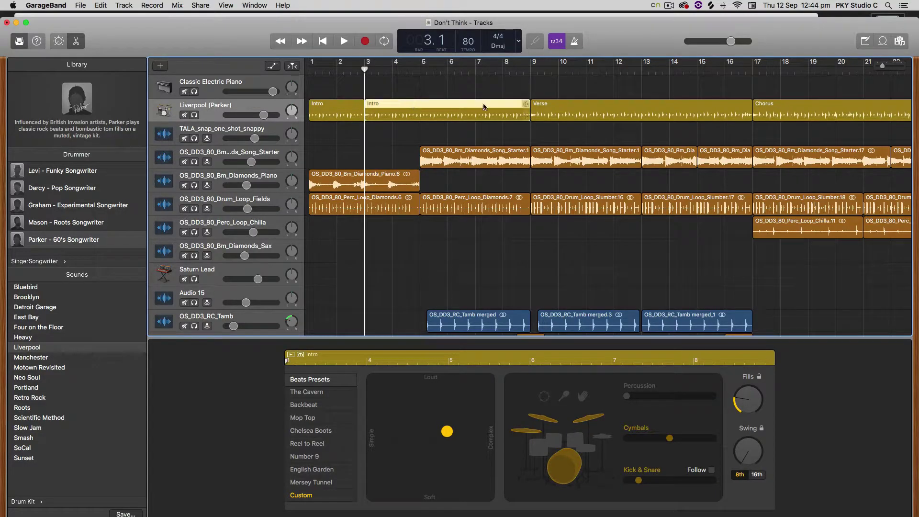
# Delete the drummer's Intro piece starting at bar 3 and the Verse and Chorus regions directly after it
pyautogui.press('Delete')
pyautogui.click(569, 105)
pyautogui.press('Delete')
pyautogui.click(797, 112)
pyautogui.press('Delete')
# Copy the remaining two-bar drummer Intro piece to bar 3 and repeat it back to back up to bar 17
pyautogui.click(343, 106)
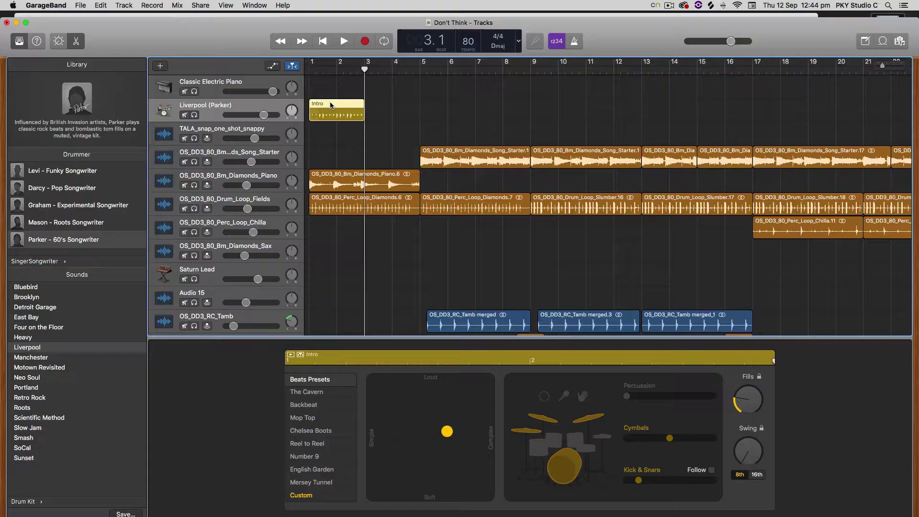
pyautogui.press('cmd+c')
pyautogui.press('cmd+v')
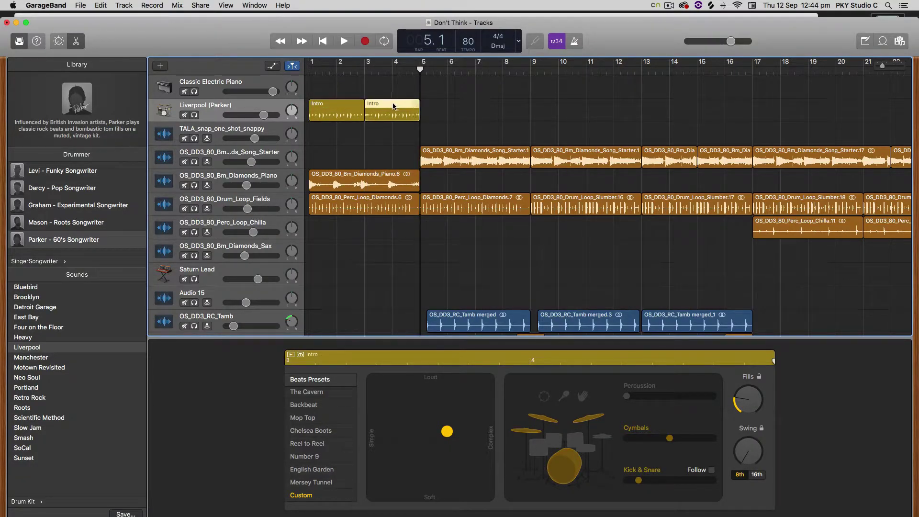
pyautogui.moveTo(387, 105); pyautogui.dragTo(737, 108)
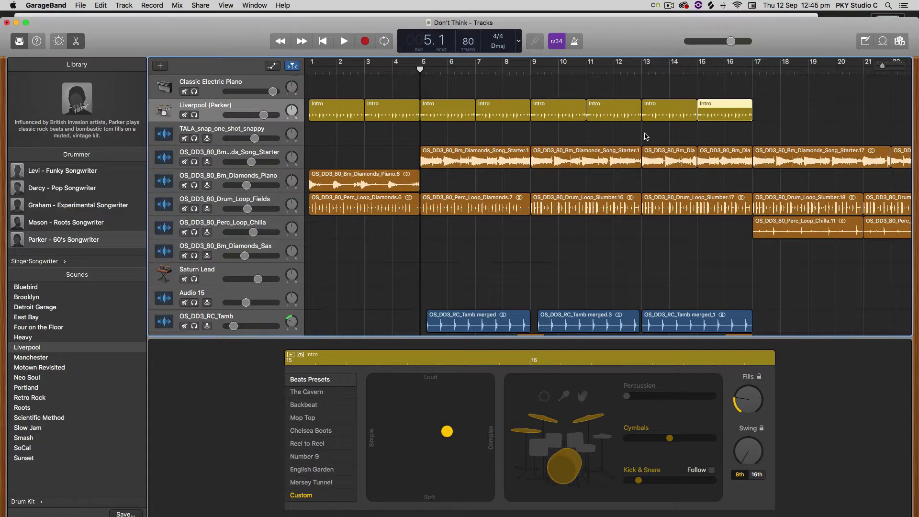
# Enlarge the tracks area over the editor and look over the whole arrangement down to the master track
pyautogui.click(522, 157)
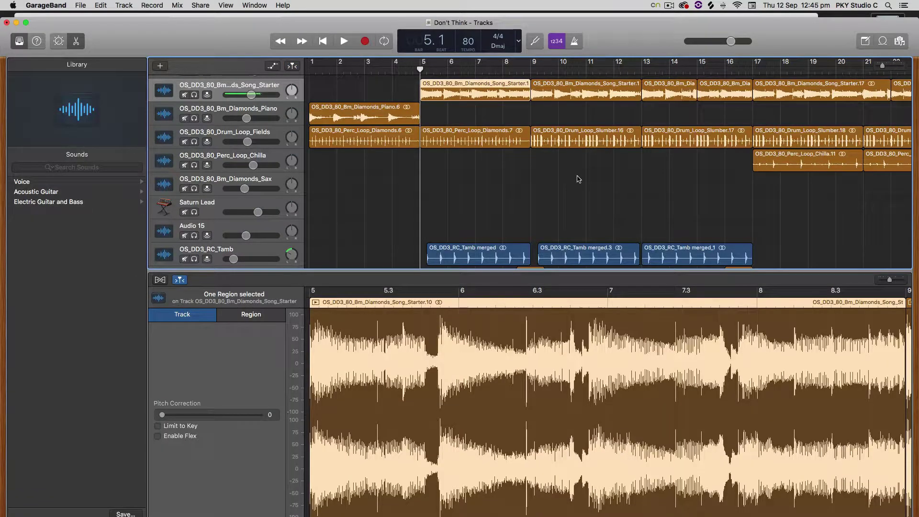
pyautogui.click(578, 179)
pyautogui.scroll(5, 572, 181)
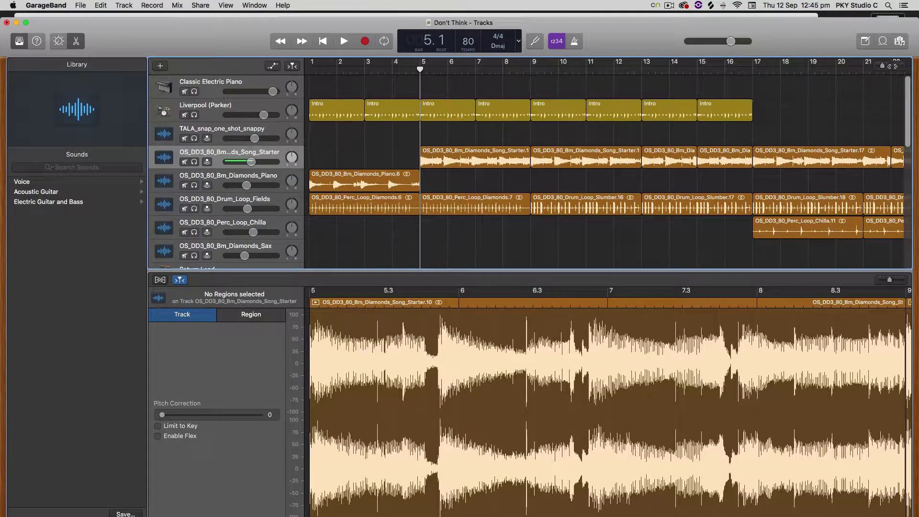
pyautogui.moveTo(882, 66); pyautogui.dragTo(876, 66)
pyautogui.scroll(-1, 840, 80)
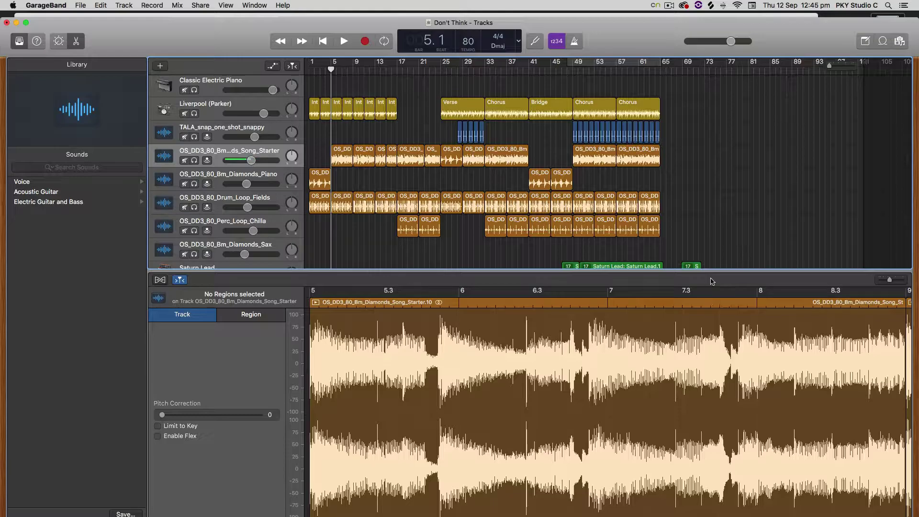
pyautogui.moveTo(712, 278); pyautogui.dragTo(713, 452)
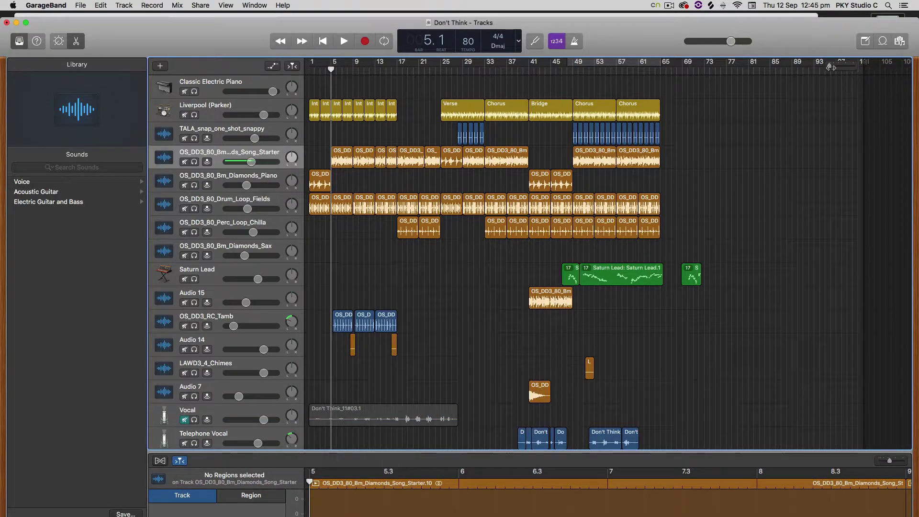
pyautogui.moveTo(829, 67); pyautogui.dragTo(829, 67)
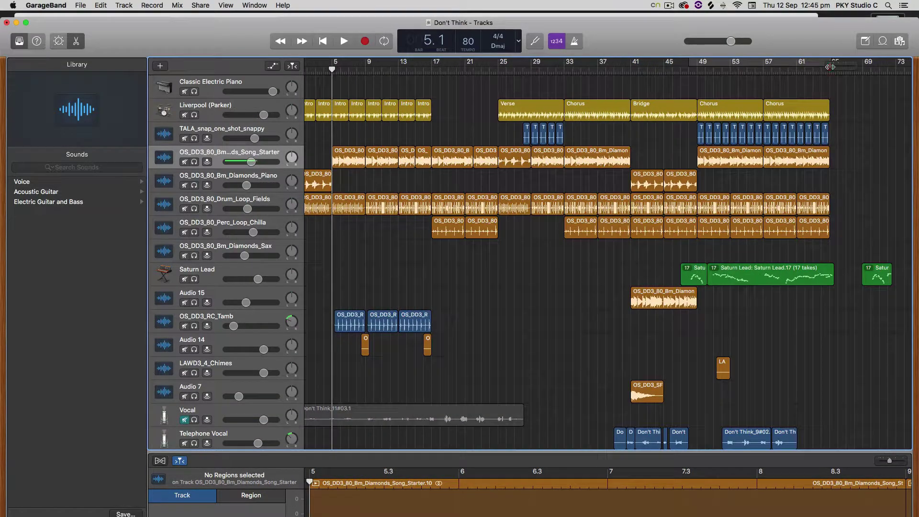
pyautogui.scroll(-5, 822, 219)
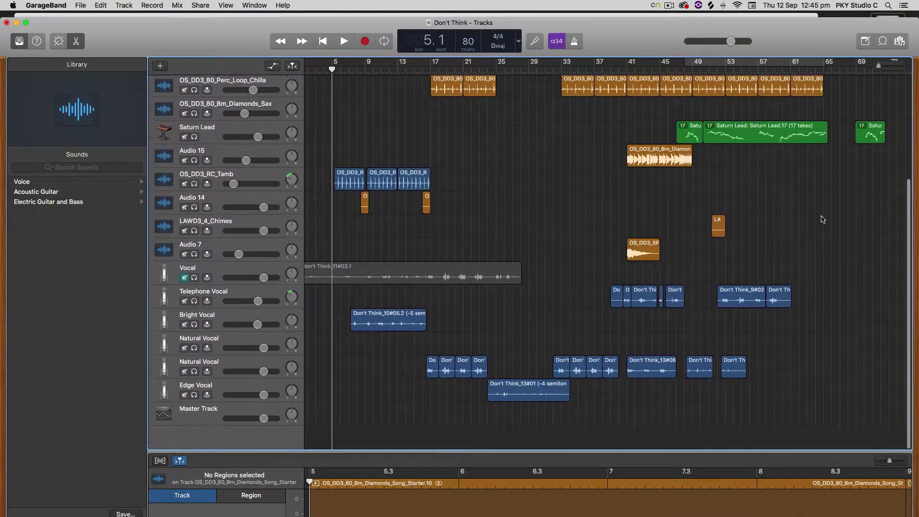
pyautogui.scroll(5, 822, 219)
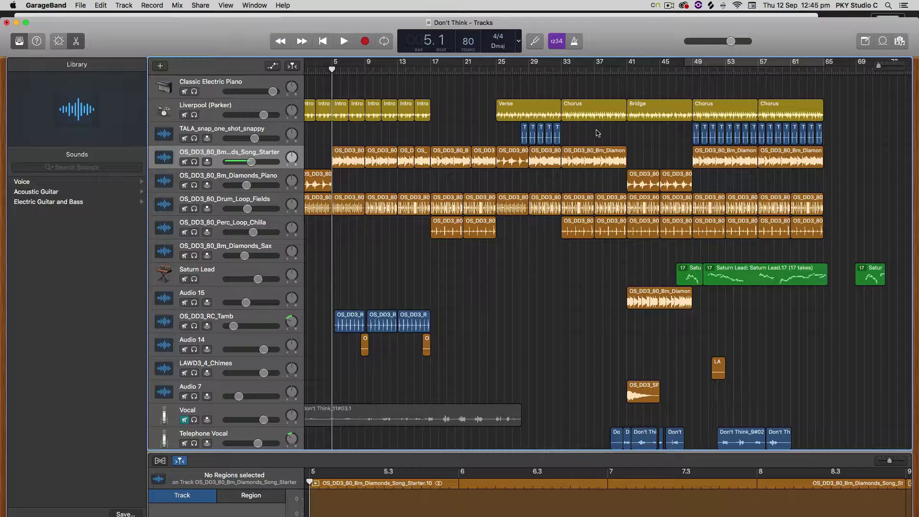
pyautogui.hscroll(-2, 479, 108)
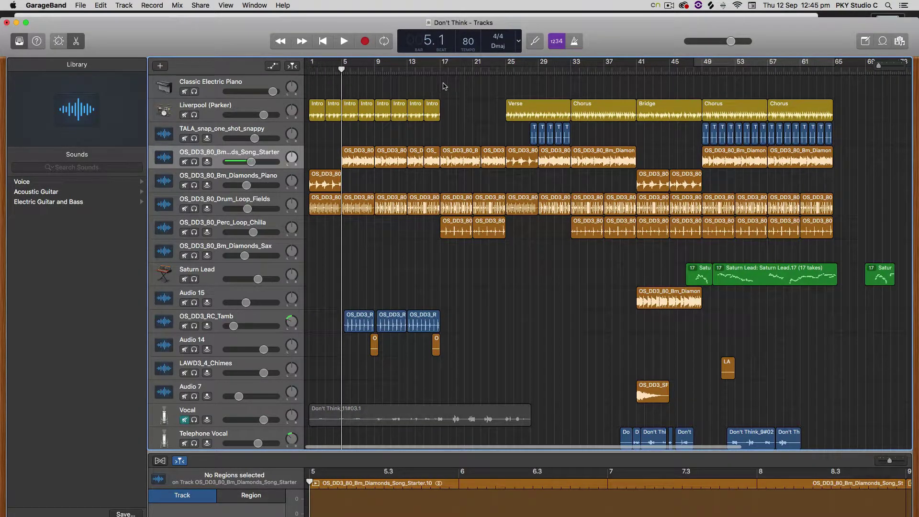